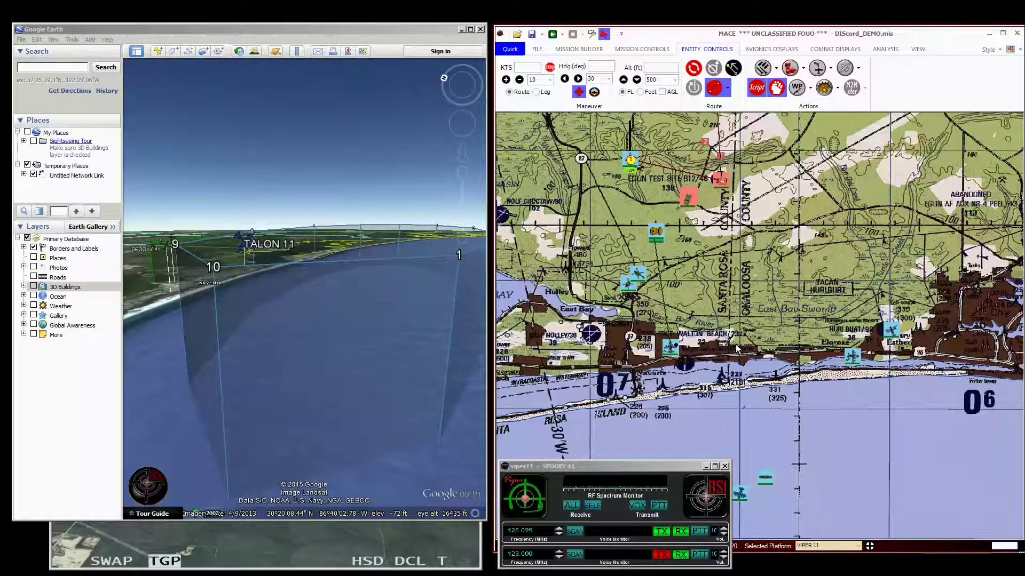
# Step: Focus Google Earth and start the simulation to watch VIPER 11, PINCHY 22 and the HMMWVs move
pyautogui.click(351, 32)
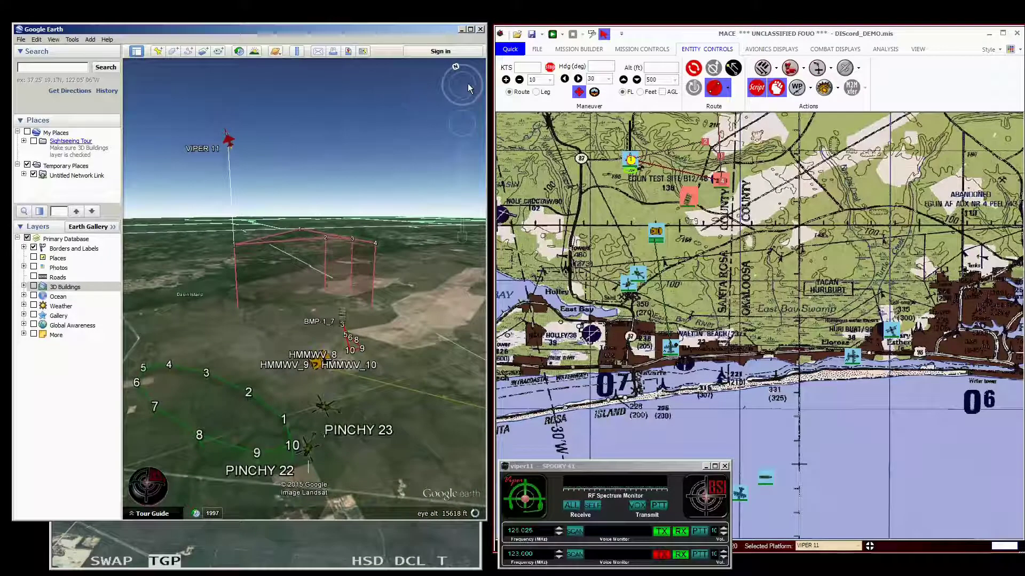
pyautogui.click(552, 35)
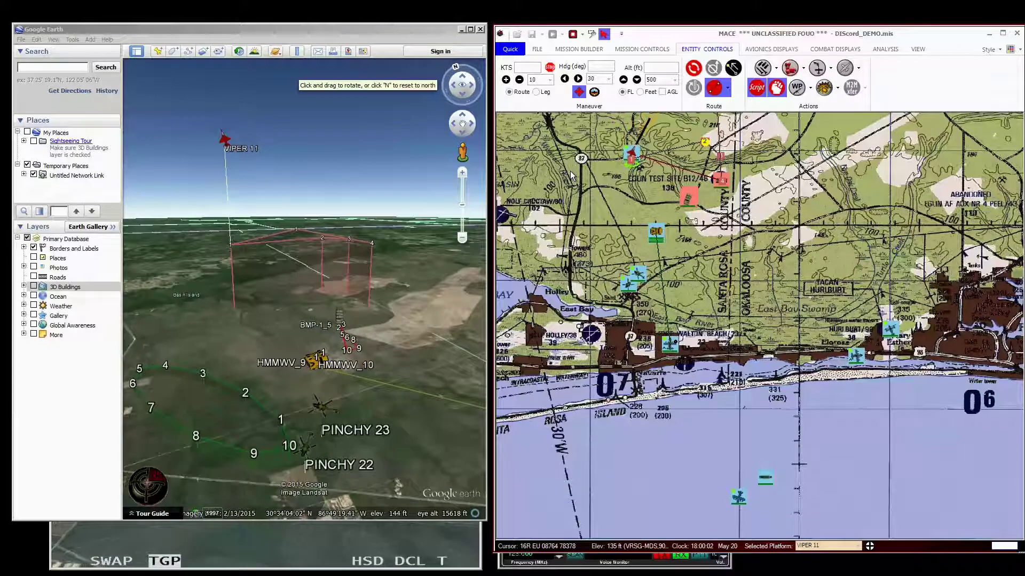
# Step: Follow SPOOKY 42 in Google Earth, then place the VRSG sensor view over the MACE map
pyautogui.click(337, 25)
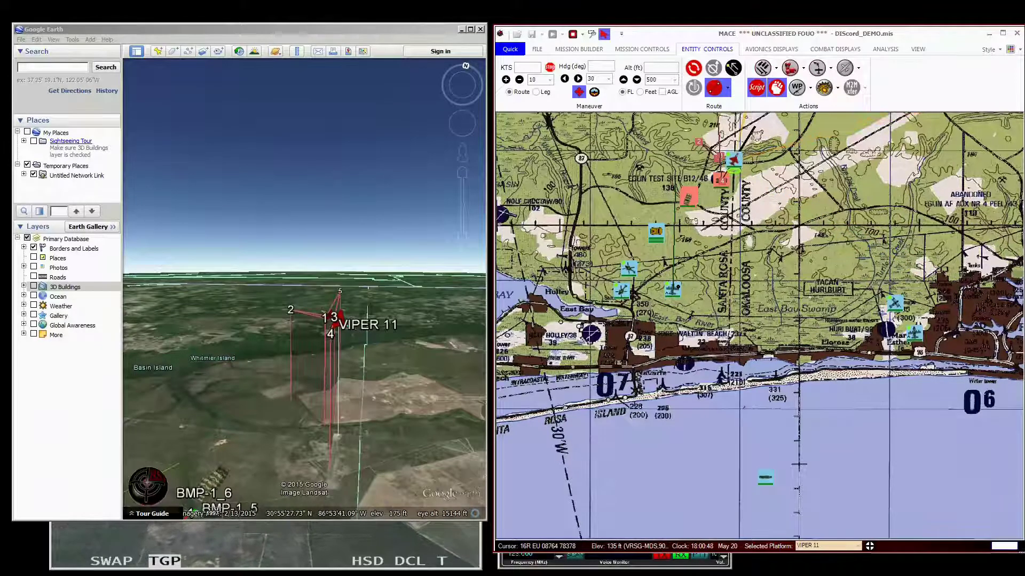
pyautogui.click(252, 368)
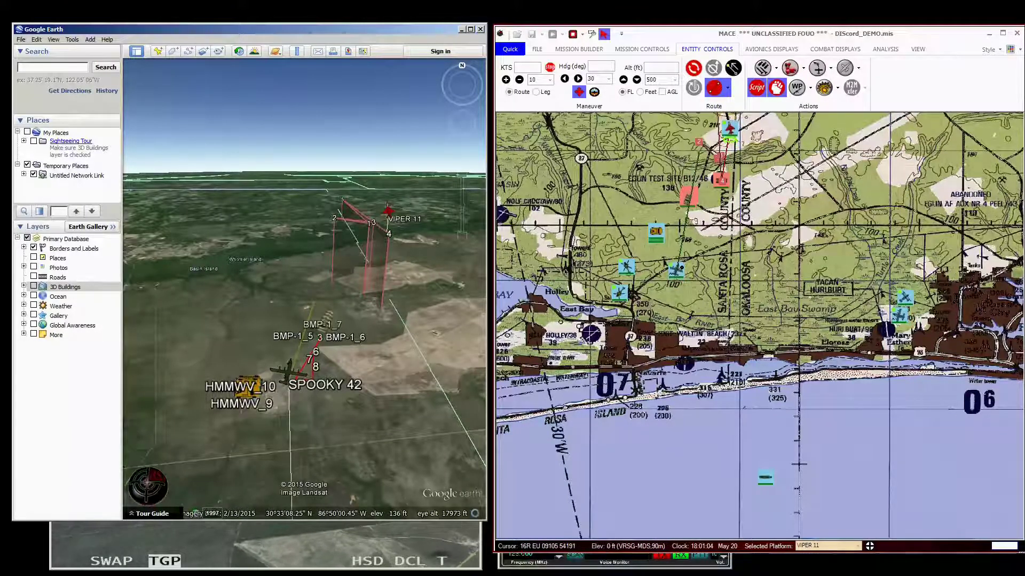
pyautogui.click(430, 536)
pyautogui.moveTo(253, 240); pyautogui.dragTo(732, 188)
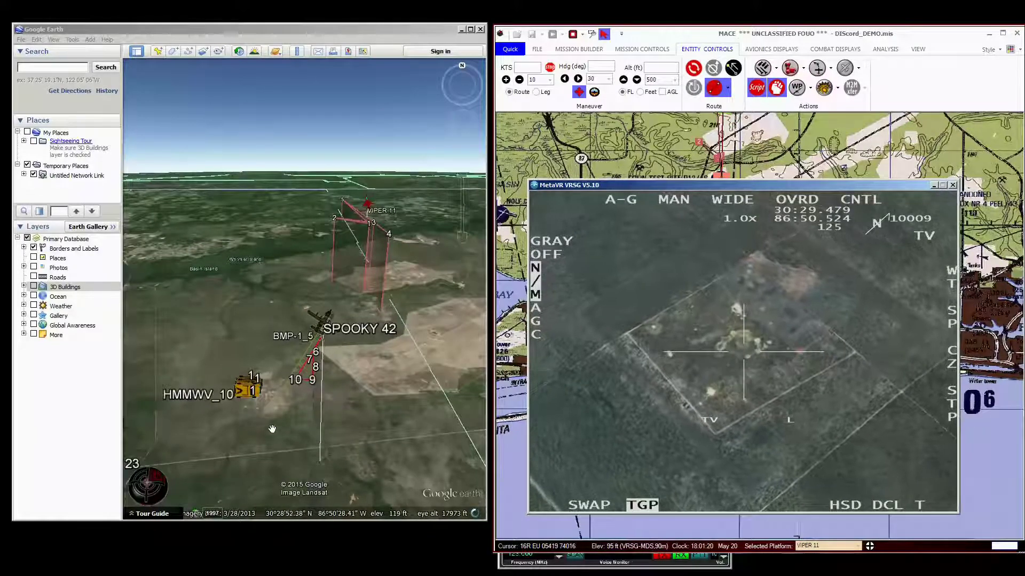
# Step: Zoom Google Earth in close over the HMMWVs and target area, pulling back to frame the units
pyautogui.scroll(5, 292, 411)
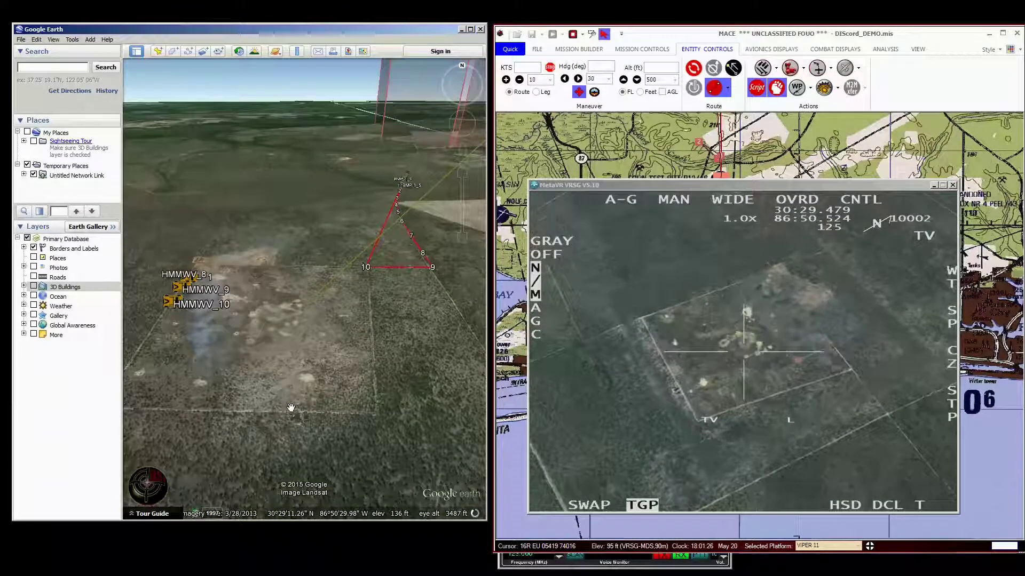
pyautogui.scroll(2, 291, 408)
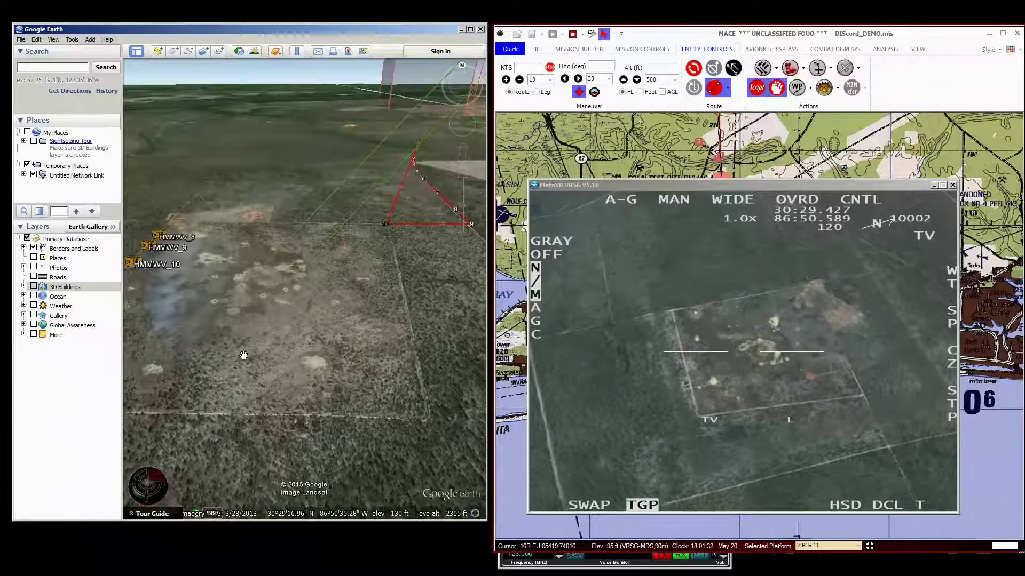
pyautogui.scroll(3, 276, 395)
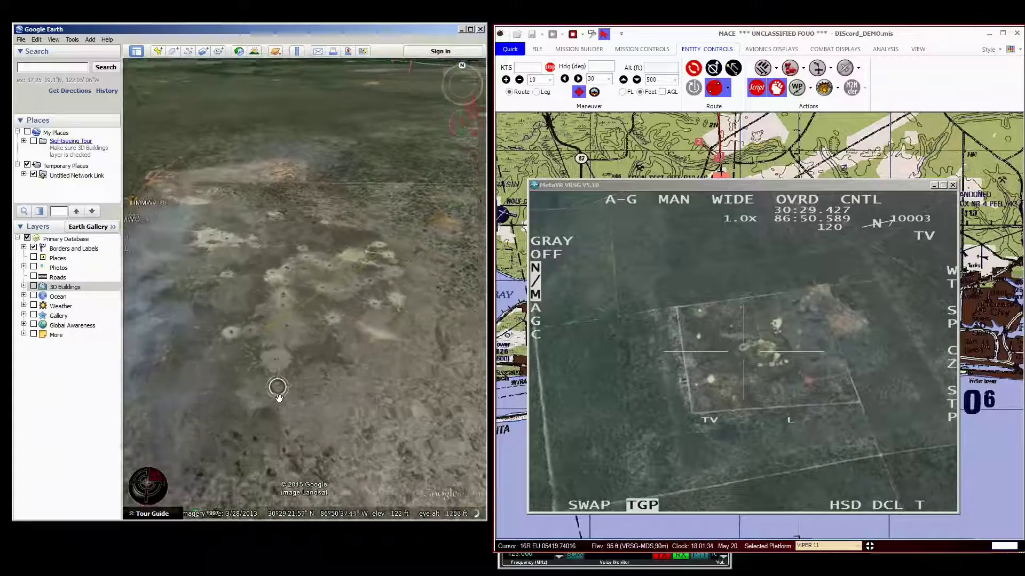
pyautogui.scroll(-5, 277, 395)
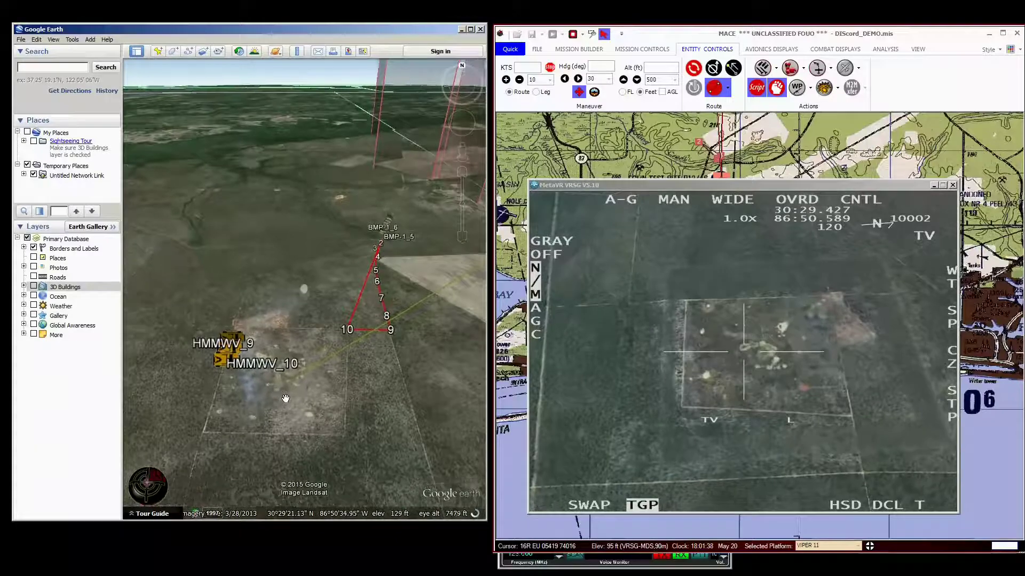
pyautogui.scroll(-3, 286, 398)
pyautogui.press('Down')
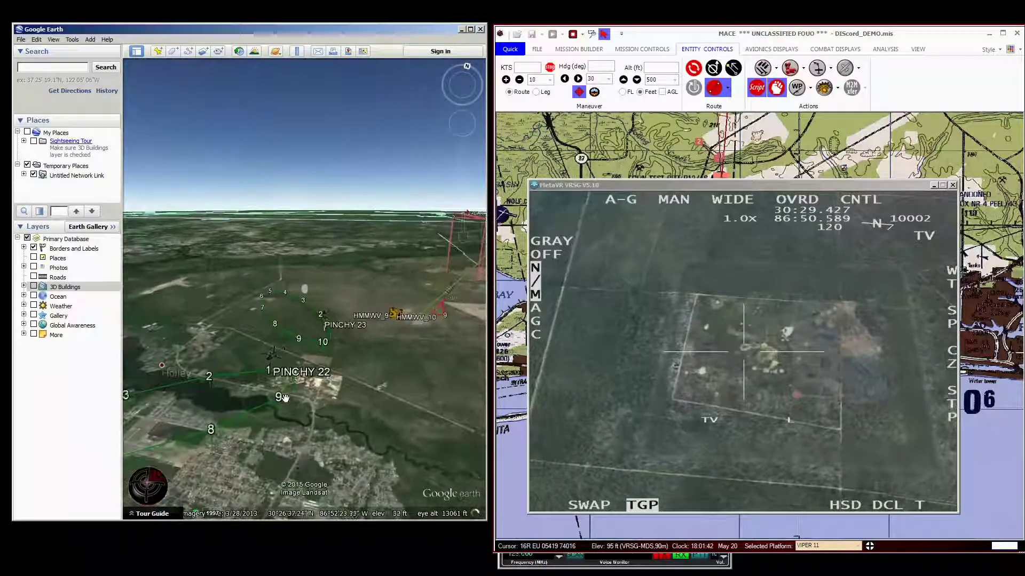
pyautogui.scroll(5, 286, 398)
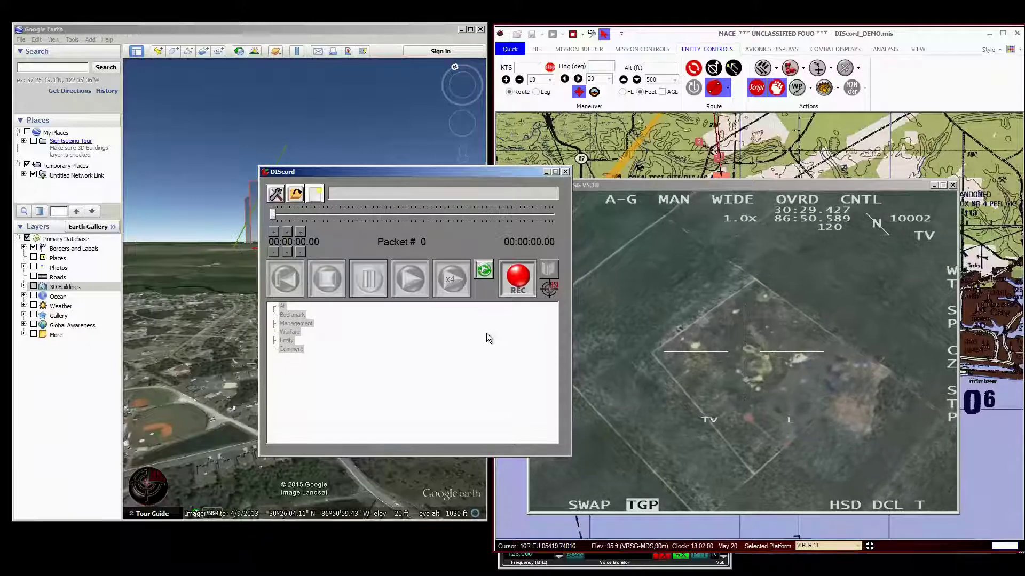
# Step: Start DIScord recording, move the SPOOKY 41 radio panel lower left, and open Scripts on the right
pyautogui.click(514, 281)
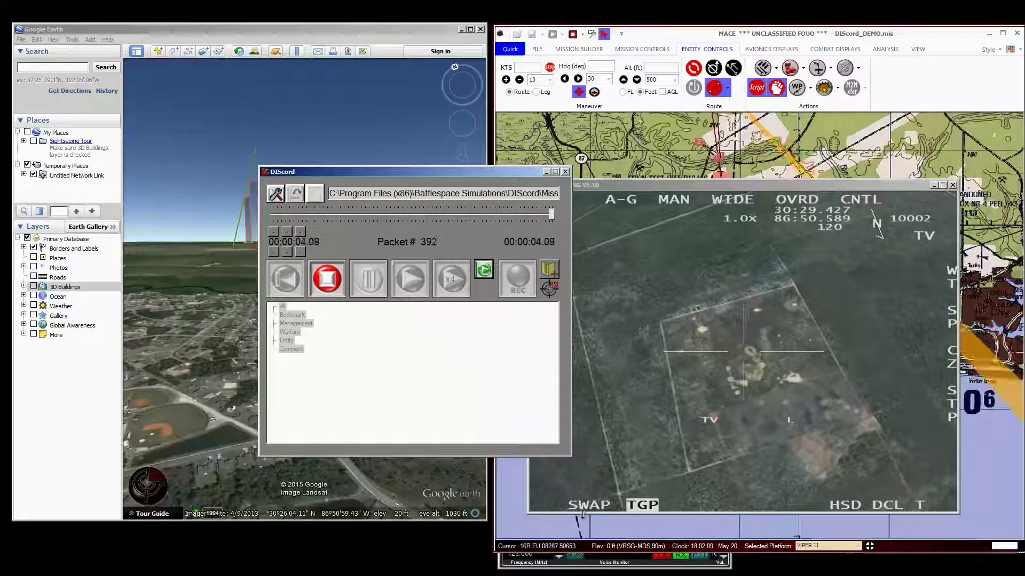
pyautogui.click(594, 566)
pyautogui.moveTo(588, 471); pyautogui.dragTo(188, 444)
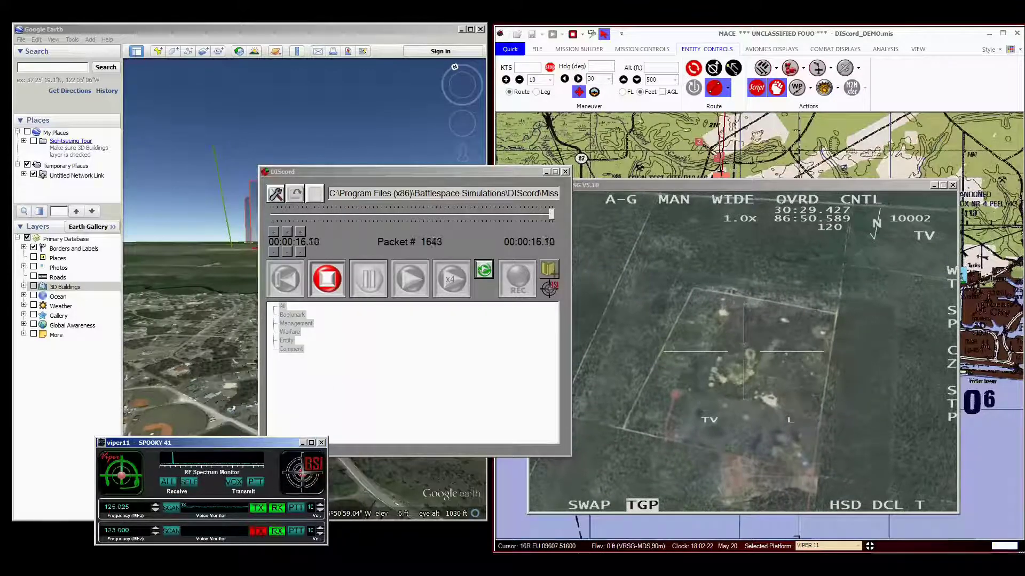
pyautogui.click(756, 88)
pyautogui.moveTo(306, 44); pyautogui.dragTo(831, 83)
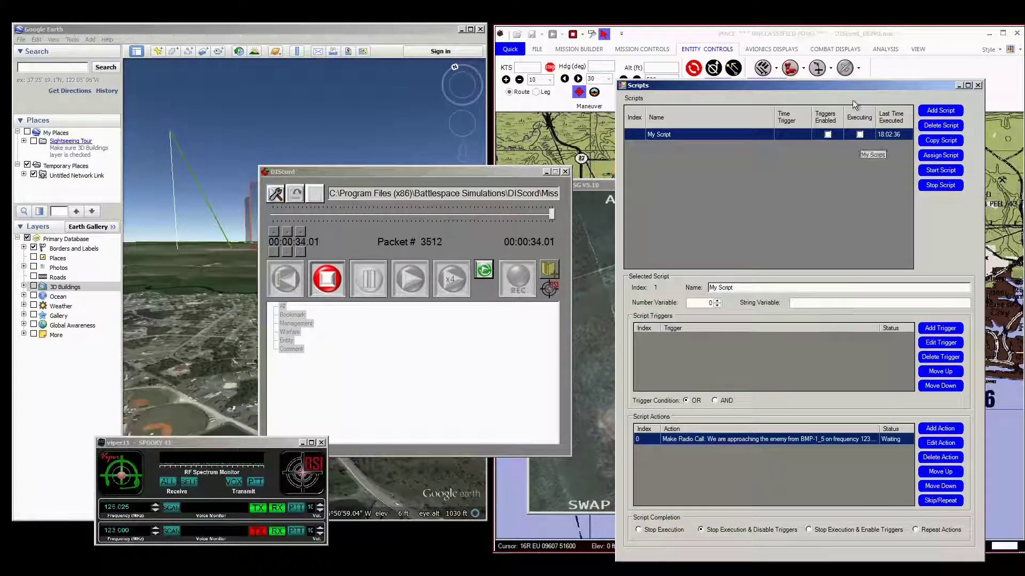
# Step: Close the Scripts window while DIScord keeps recording, reaching 9458 packets
pyautogui.click(978, 86)
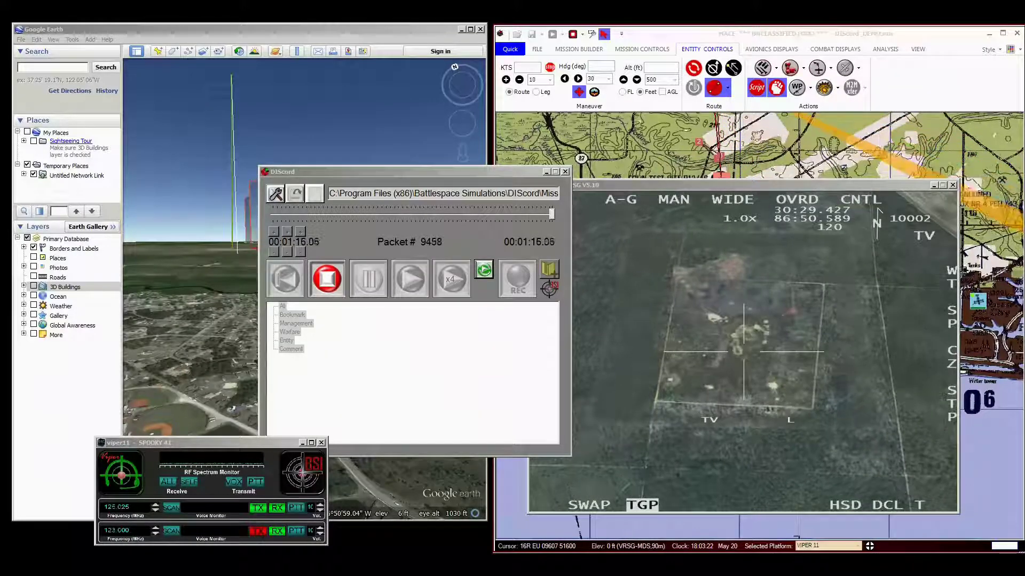
# Step: Stop the DIScord recording at 1:18, minimize Google Earth, and move the recorder top-left
pyautogui.click(328, 285)
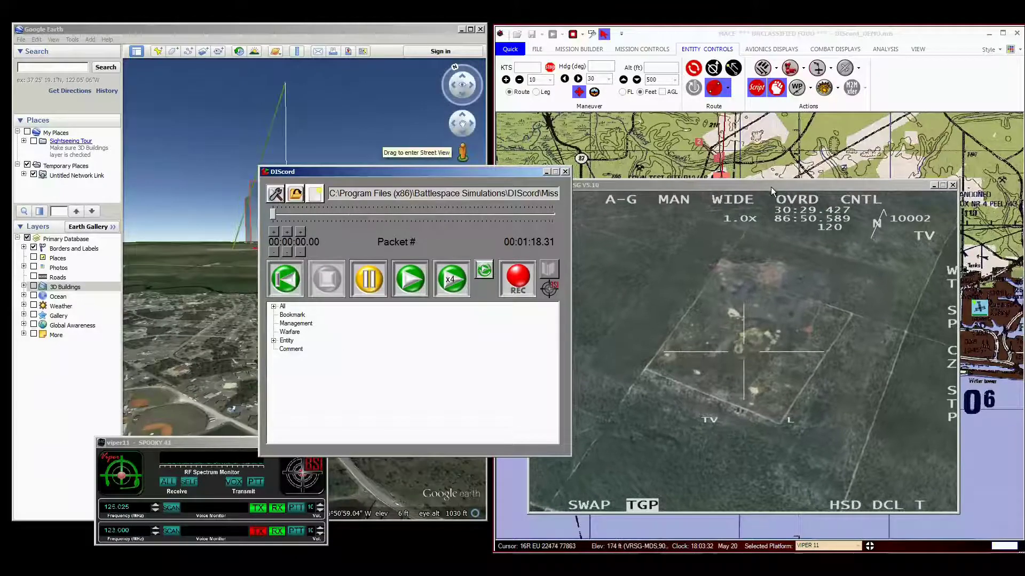
pyautogui.click(461, 29)
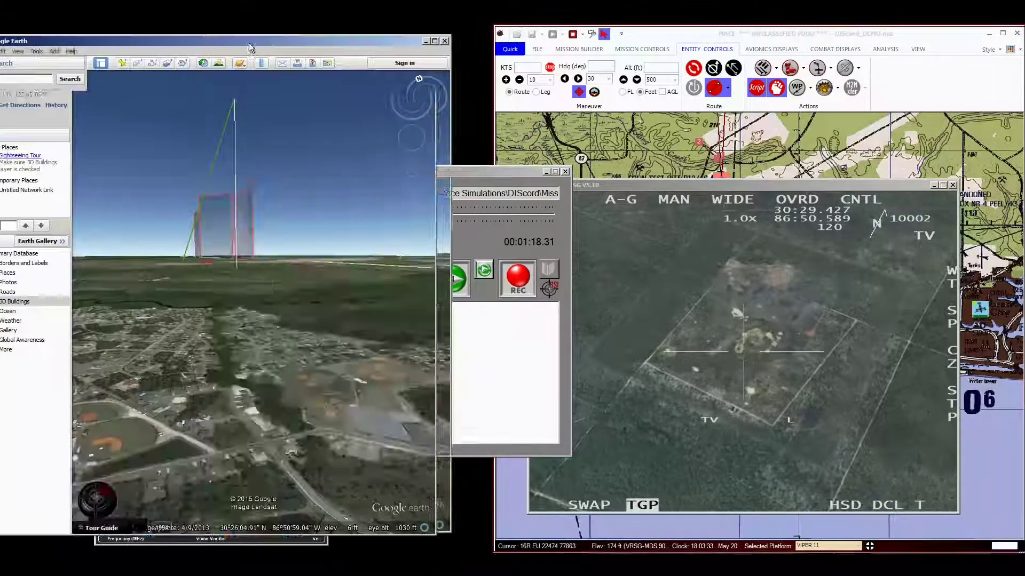
pyautogui.moveTo(461, 177); pyautogui.dragTo(254, 42)
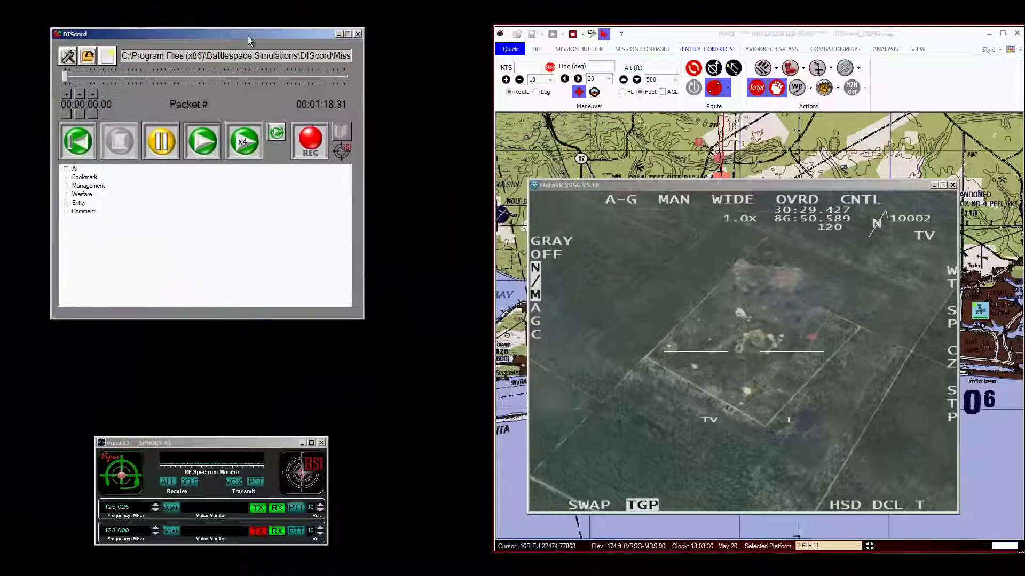
# Step: Bring MACE forward and choose Quick > New to start a new mission
pyautogui.click(594, 74)
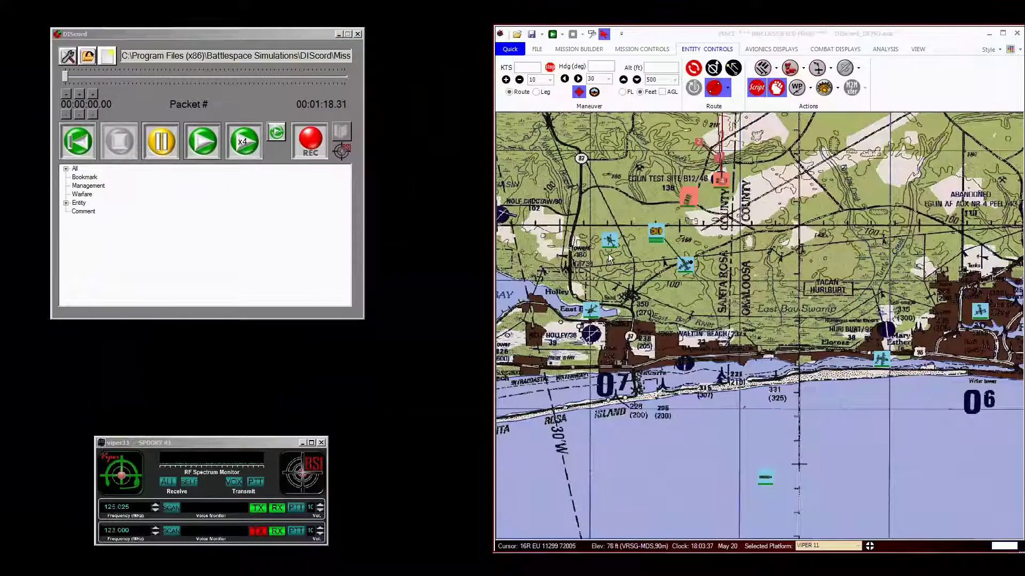
pyautogui.click(519, 53)
pyautogui.click(538, 66)
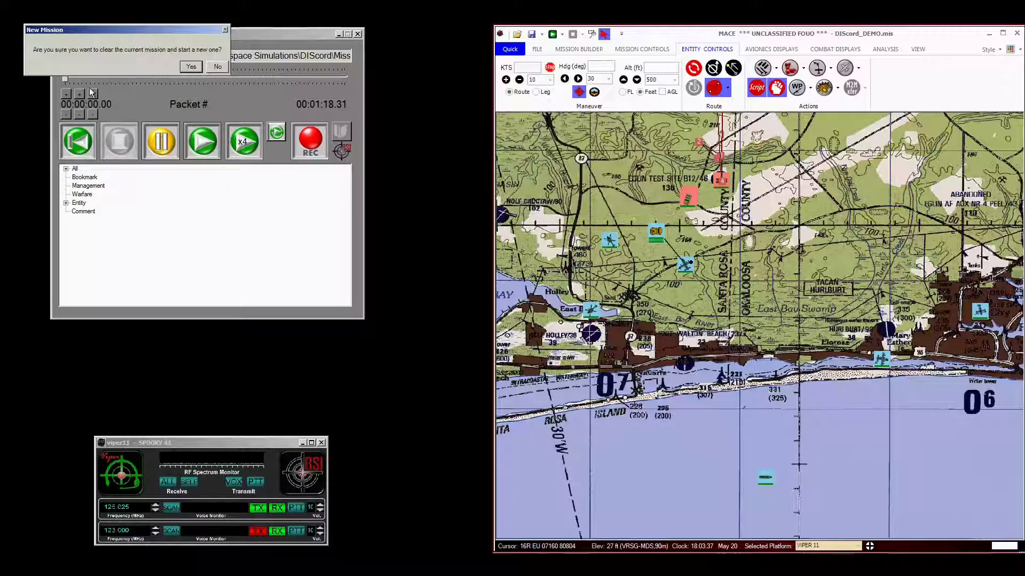
# Step: Confirm the empty NewMission, shift the VRSG sensor view left, and show Mission Controls
pyautogui.click(191, 66)
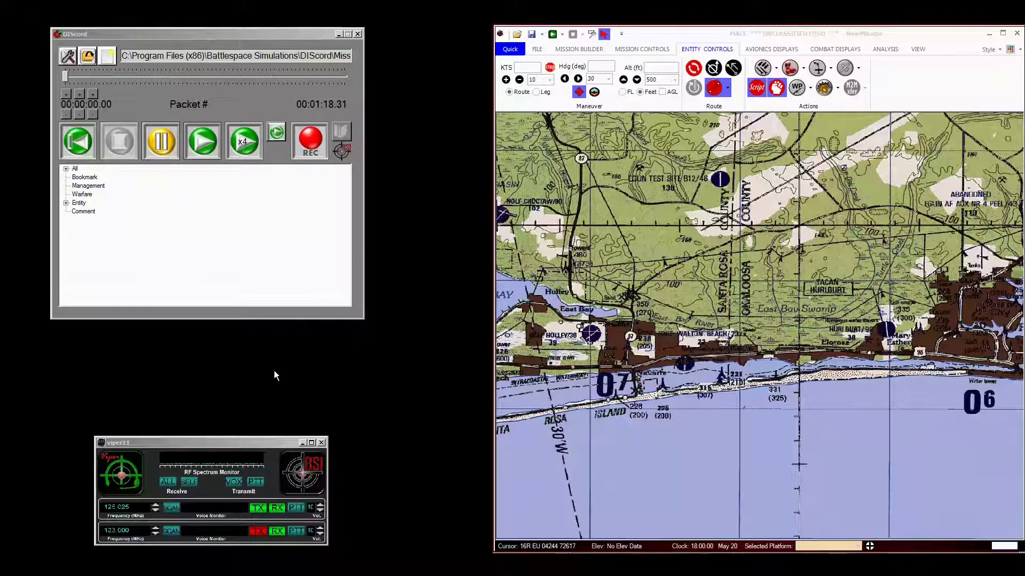
pyautogui.moveTo(677, 47); pyautogui.dragTo(543, 62)
pyautogui.moveTo(918, 192); pyautogui.dragTo(446, 110)
pyautogui.moveTo(639, 55); pyautogui.dragTo(771, 38)
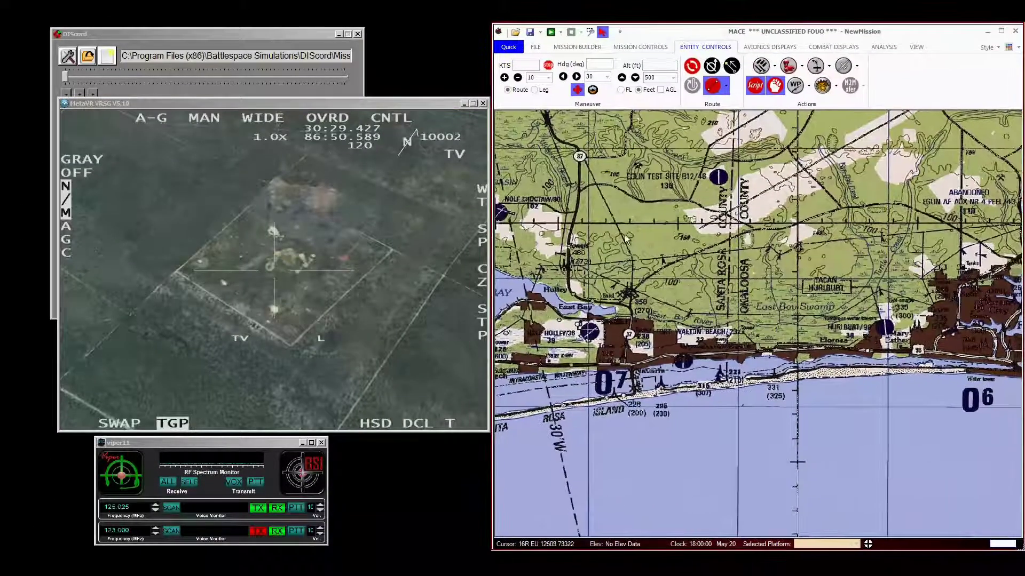
pyautogui.click(640, 48)
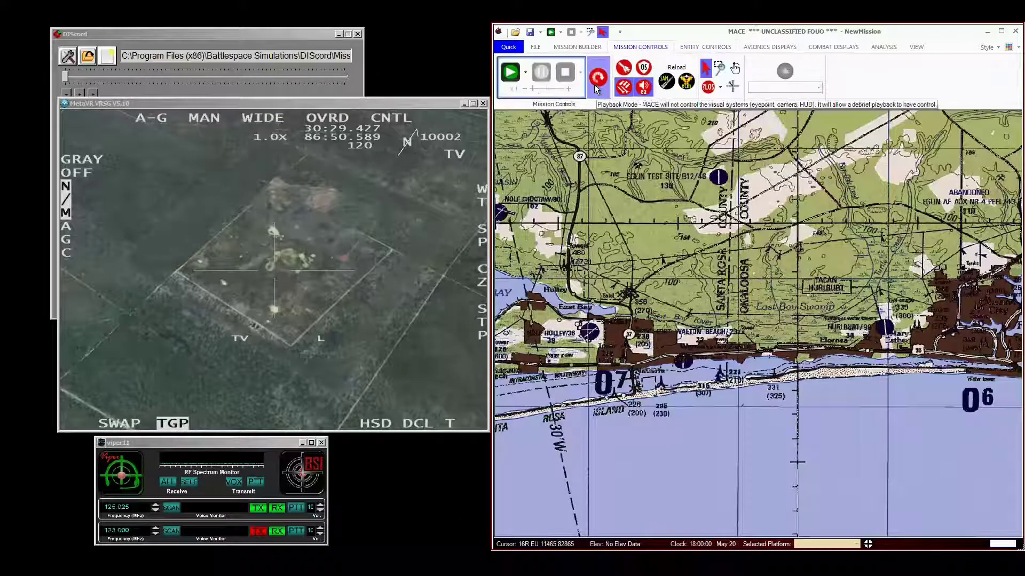
# Step: Check that DISNet playback is enabled in View > System Settings, then close with OK
pyautogui.click(916, 48)
pyautogui.click(530, 66)
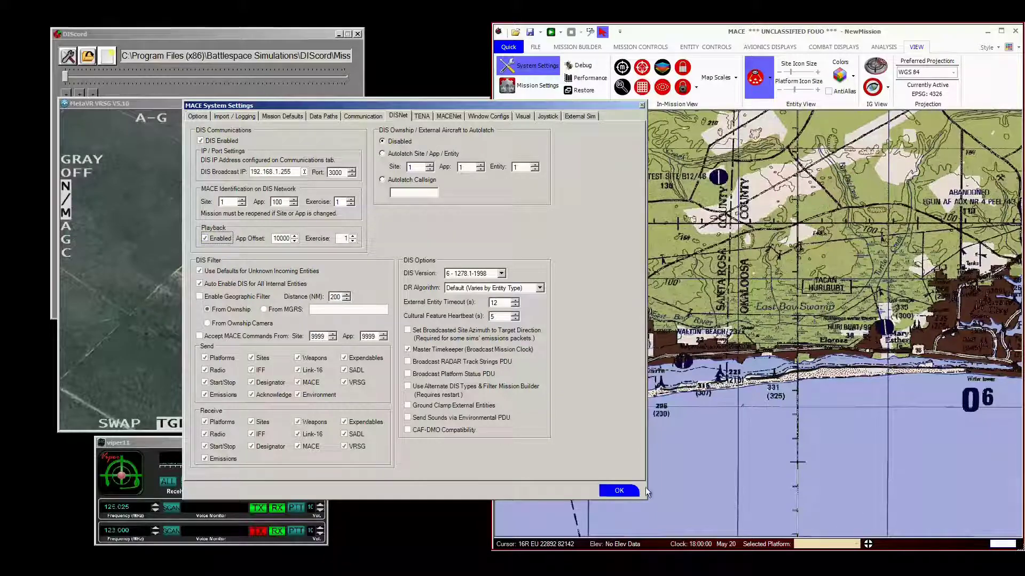
pyautogui.click(620, 491)
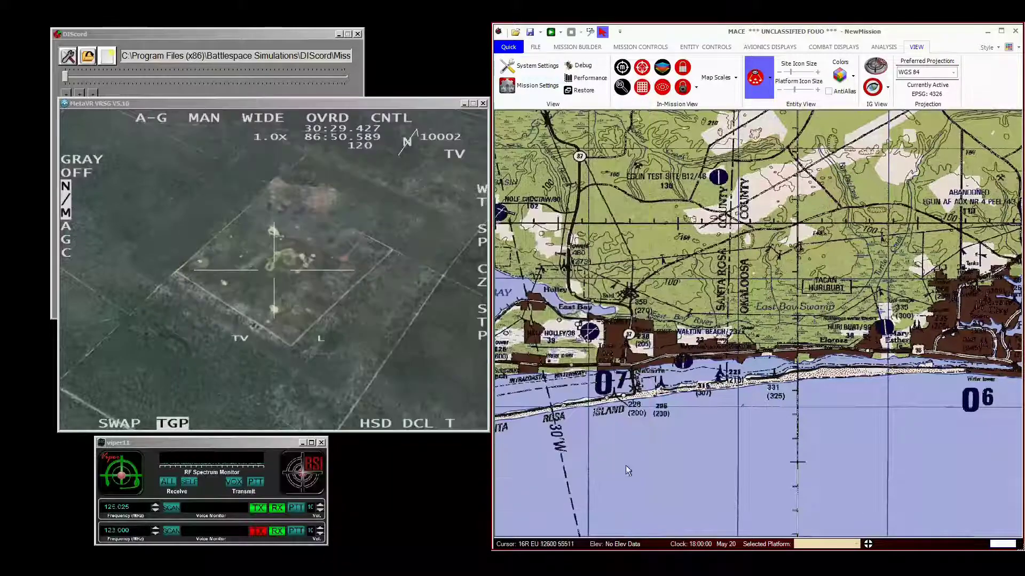
# Step: Start DIScord replaying the recorded mission and return to MACE's Mission Controls
pyautogui.click(160, 36)
pyautogui.click(200, 143)
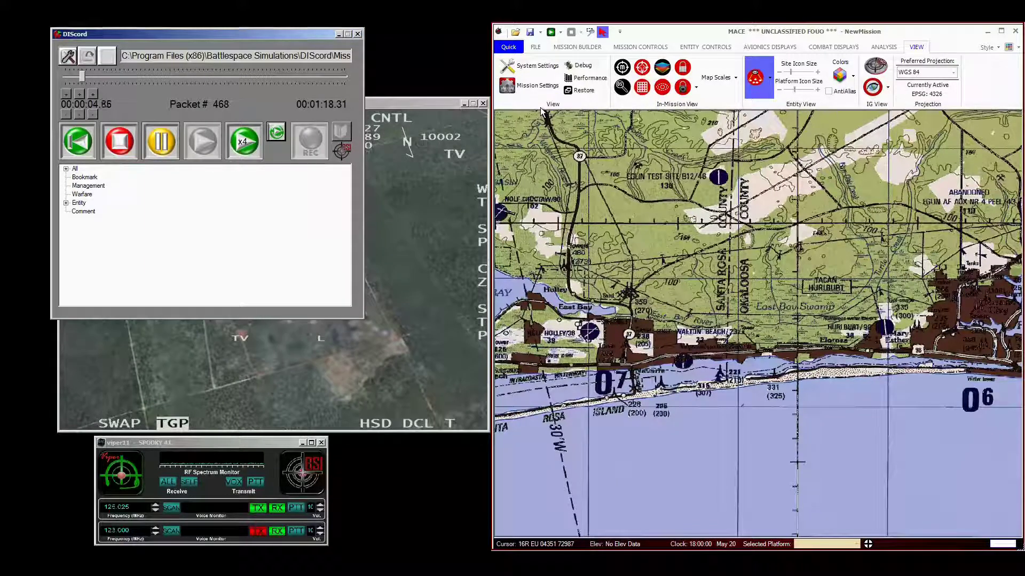
pyautogui.click(443, 104)
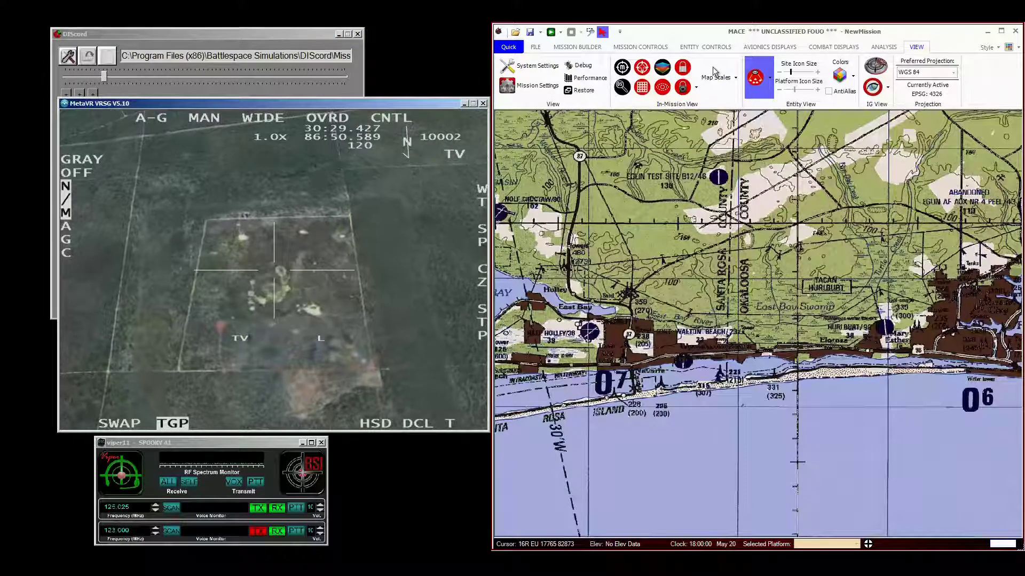
pyautogui.click(631, 48)
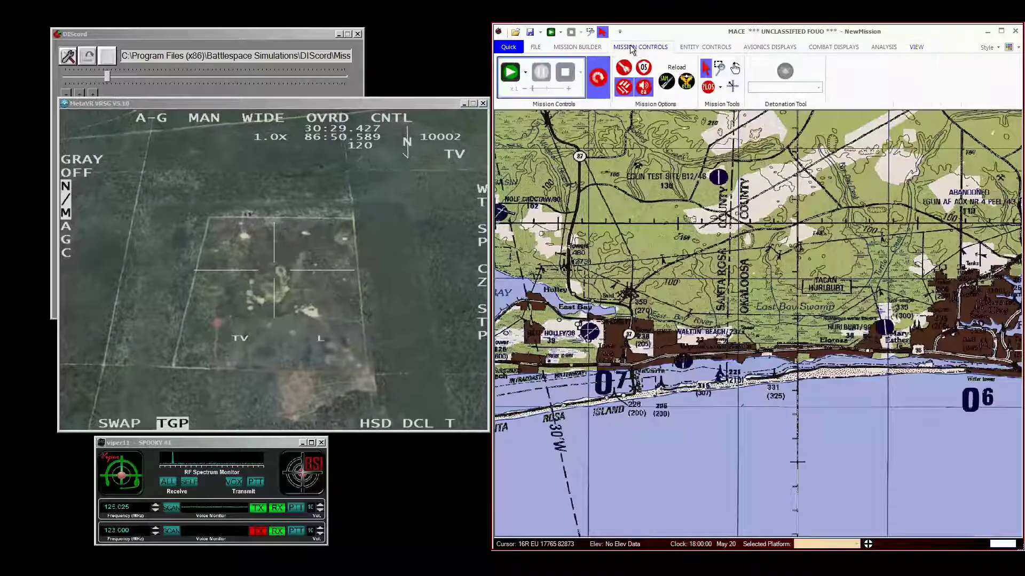
# Step: Turn on Playback Mode and reapply the DISNet settings so replayed entities fill the map
pyautogui.click(593, 84)
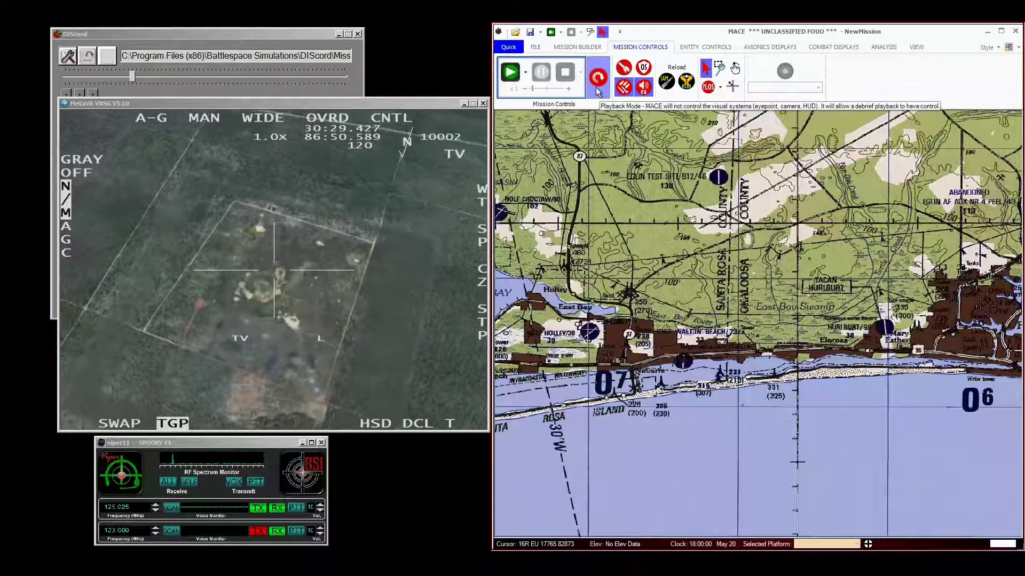
pyautogui.click(916, 47)
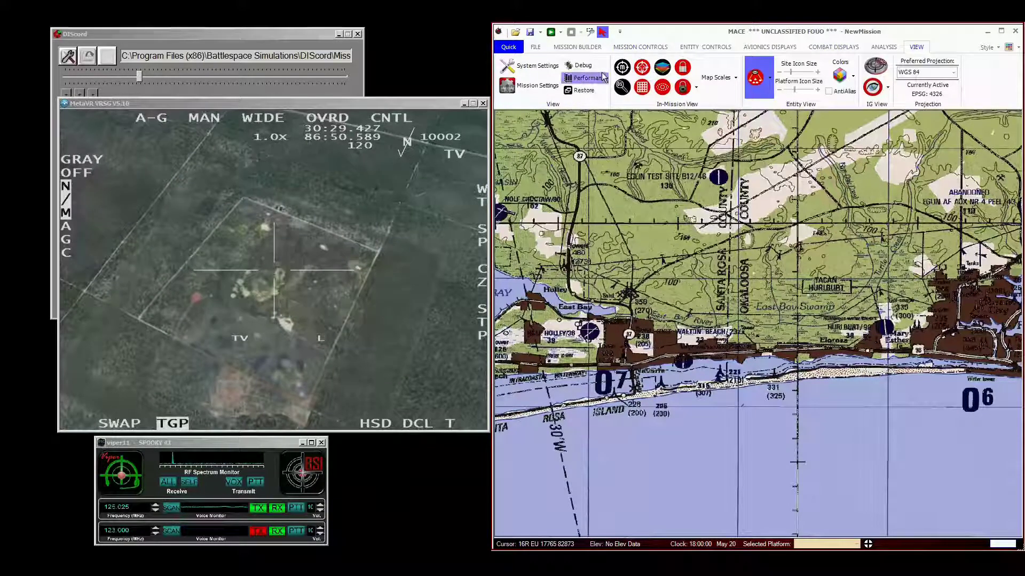
pyautogui.click(536, 66)
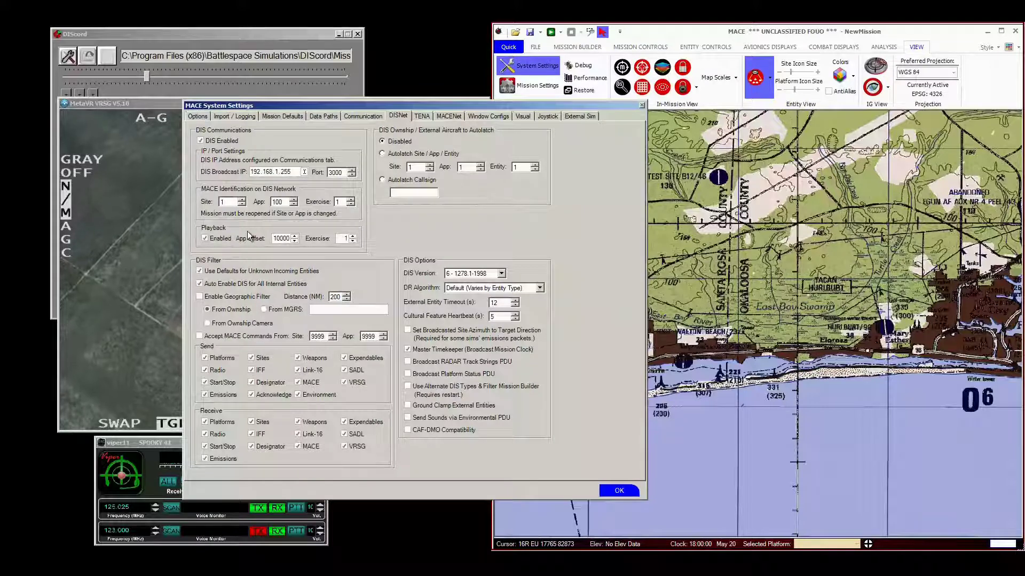
pyautogui.moveTo(278, 240)
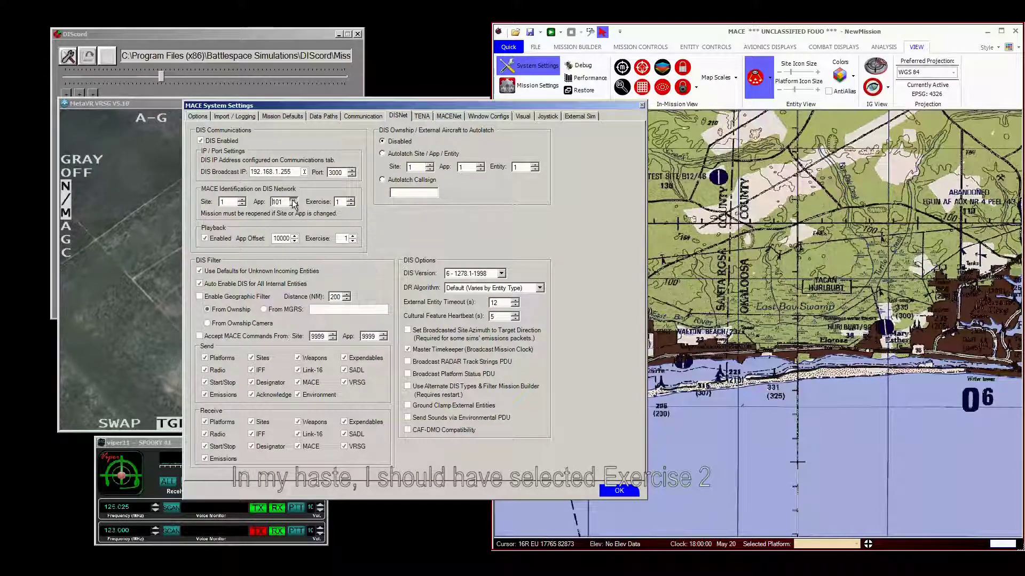
pyautogui.click(616, 491)
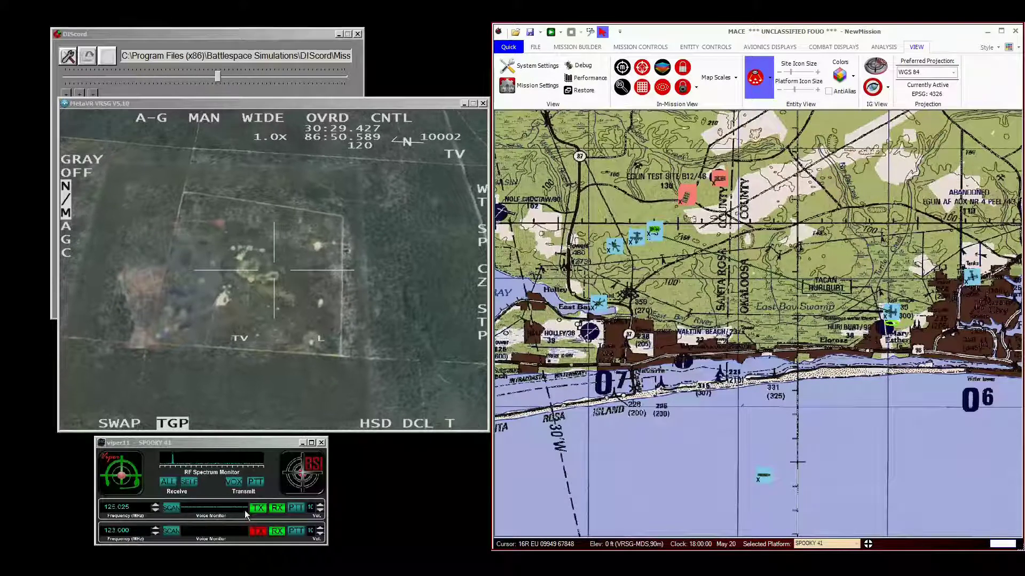
pyautogui.rightClick(153, 485)
pyautogui.click(179, 486)
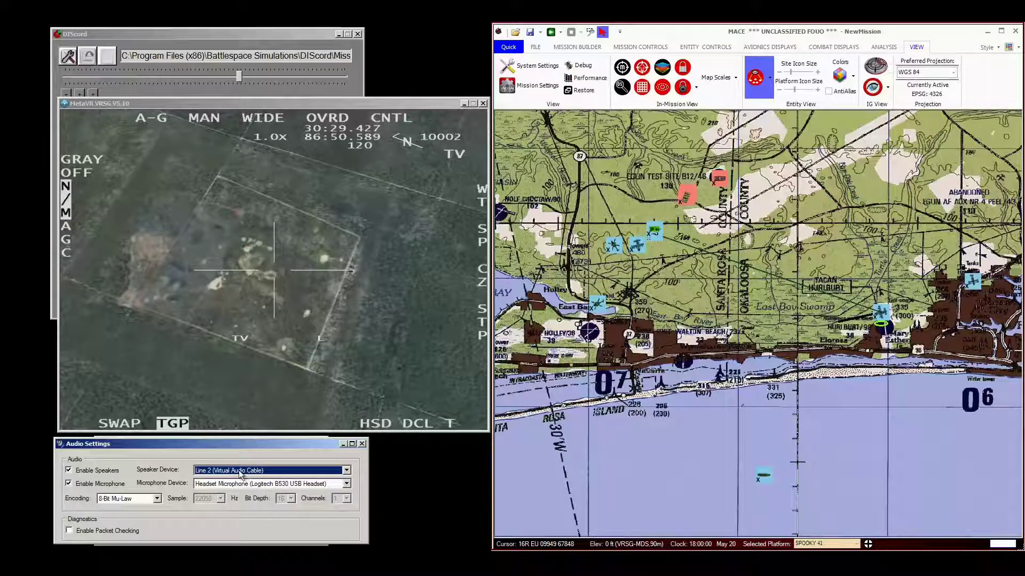
pyautogui.click(361, 443)
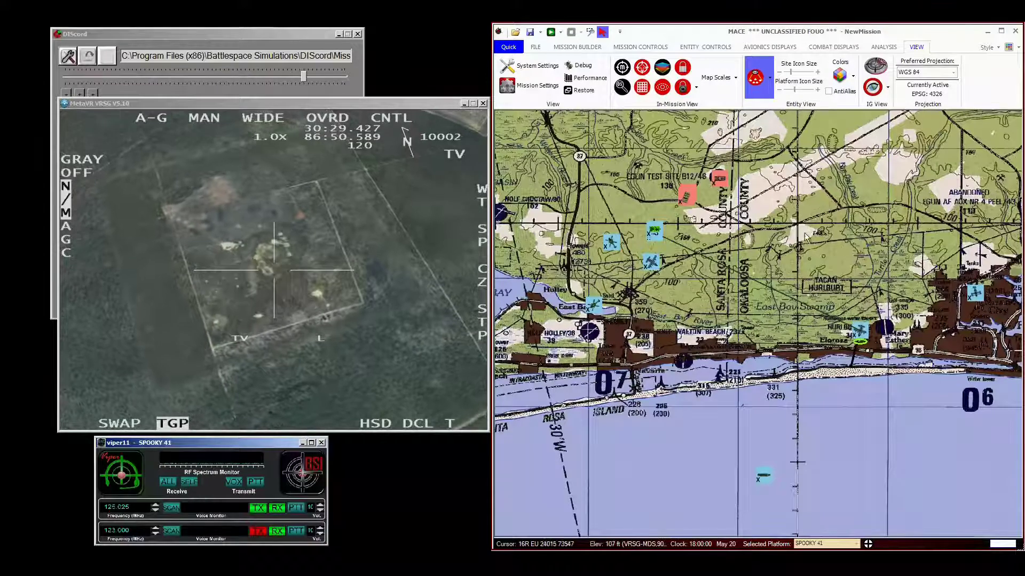
# Step: Zoom the MACE map in and out to inspect replayed entities around Eglin Test Site
pyautogui.scroll(2, 697, 309)
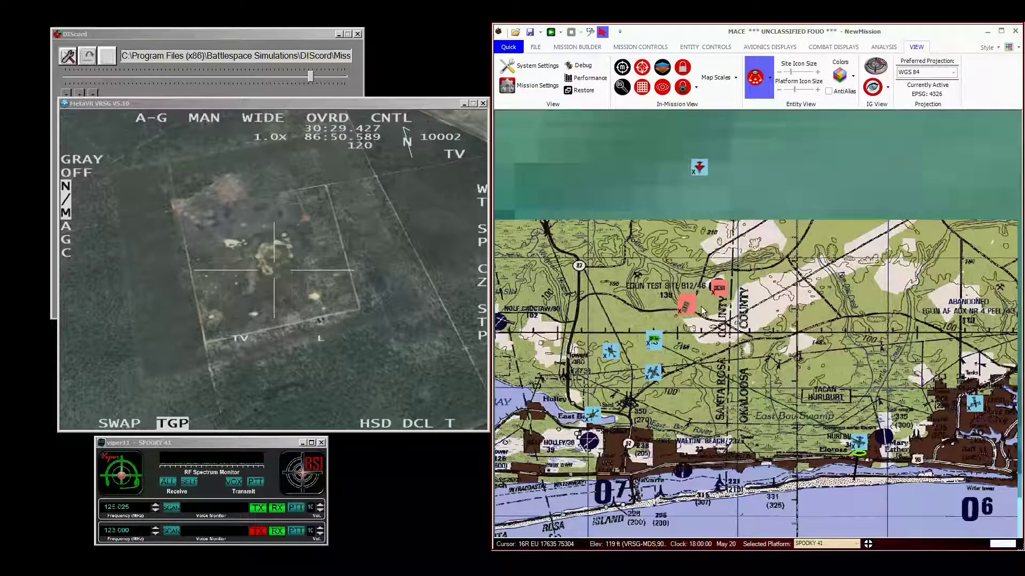
pyautogui.scroll(3, 695, 312)
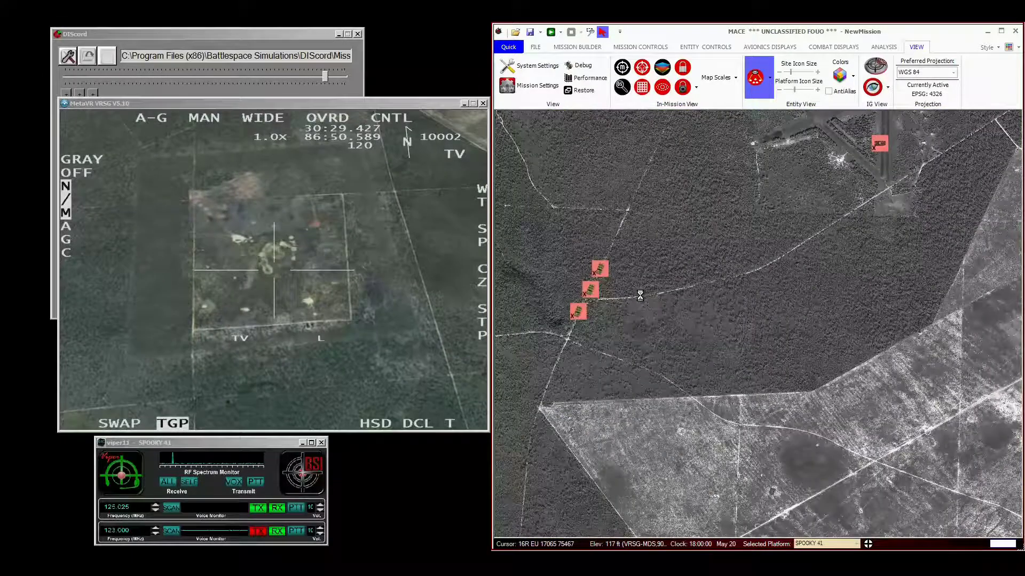
pyautogui.scroll(-4, 737, 309)
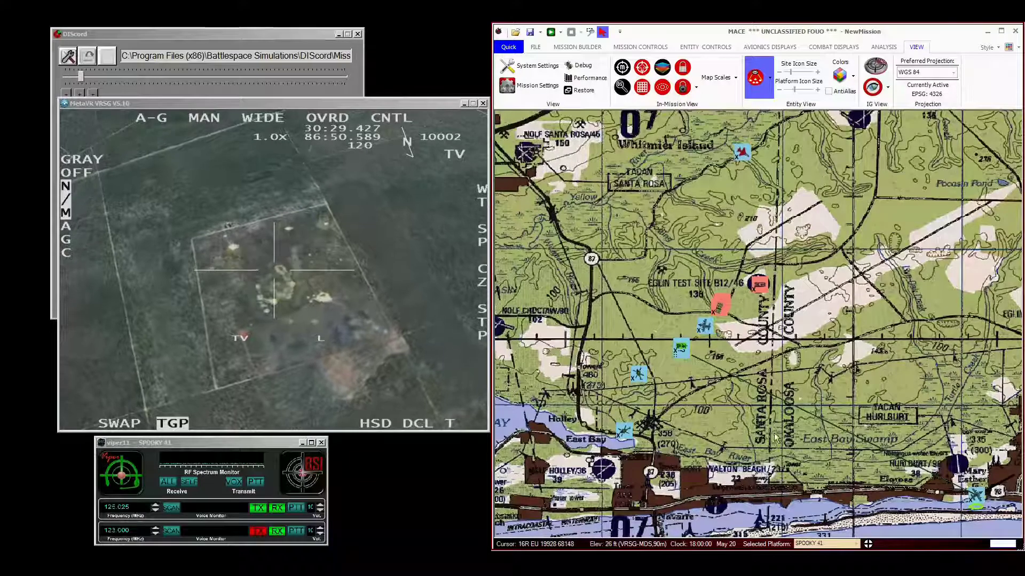
pyautogui.scroll(-3, 703, 367)
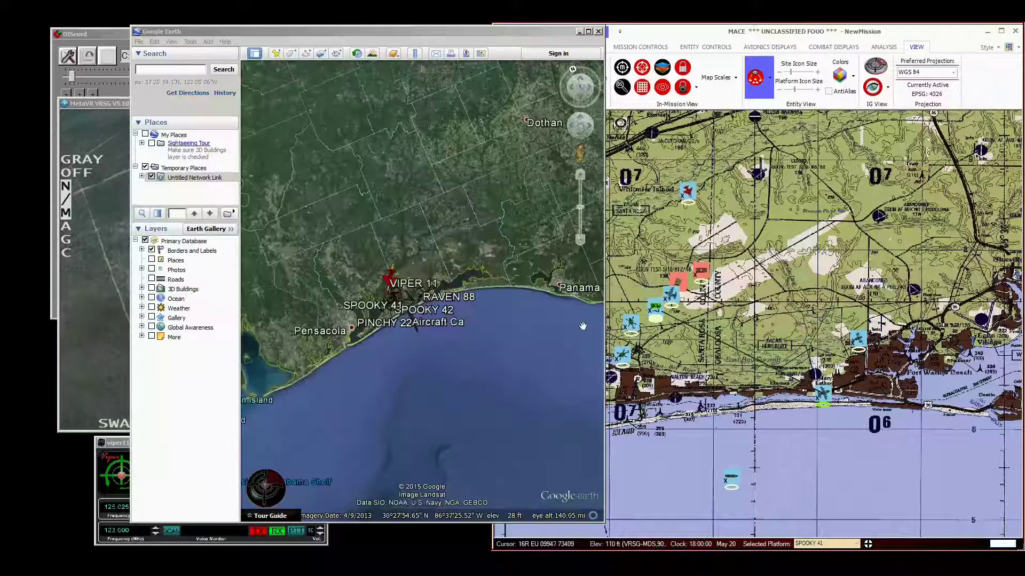
# Step: Zoom Google Earth in on PINCHY 22 near Navarre, shift the window right, and pan inland
pyautogui.scroll(3, 462, 412)
pyautogui.scroll(3, 462, 412)
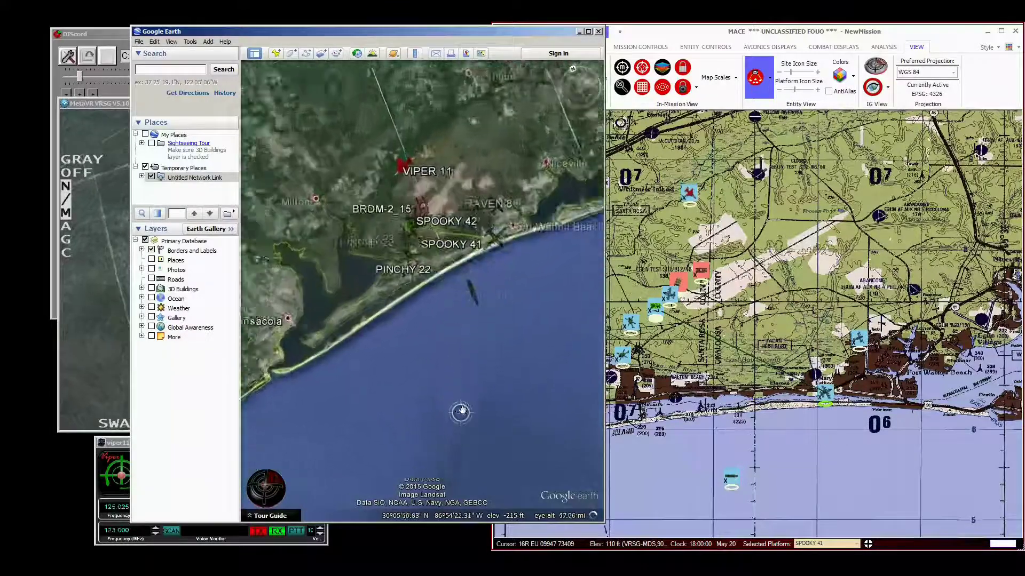
pyautogui.scroll(2, 431, 373)
pyautogui.scroll(2, 431, 373)
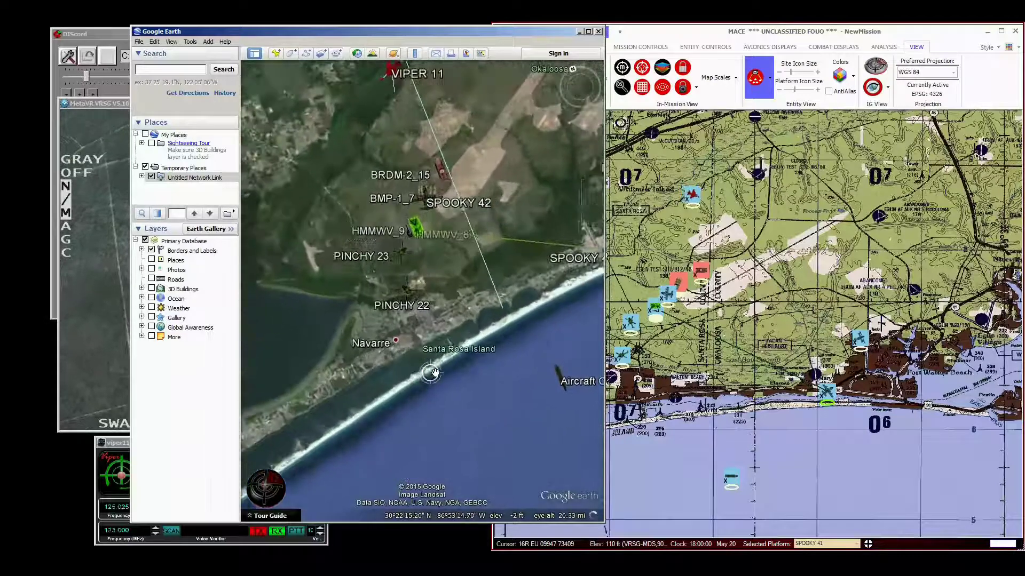
pyautogui.scroll(2, 469, 419)
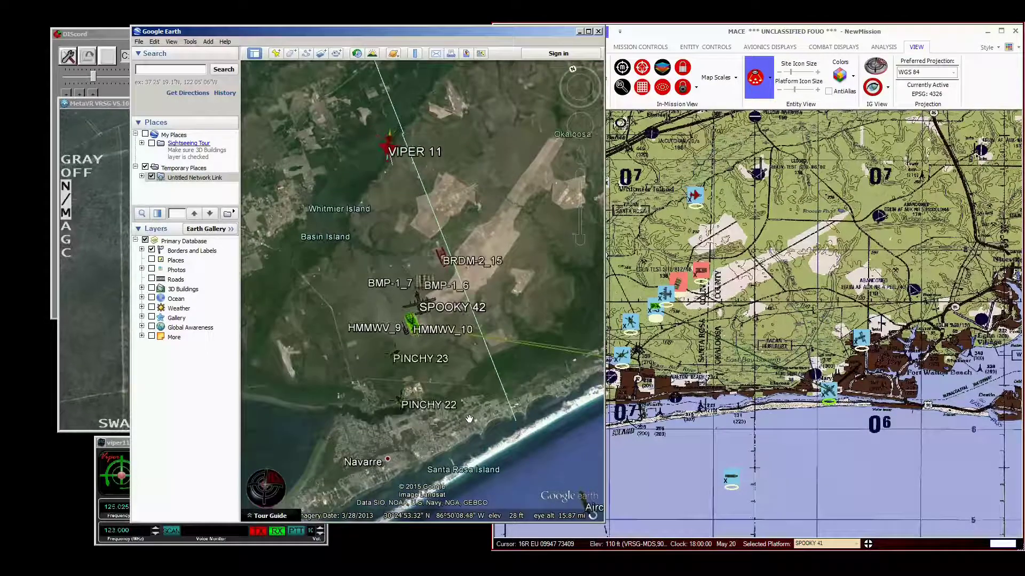
pyautogui.scroll(1, 438, 394)
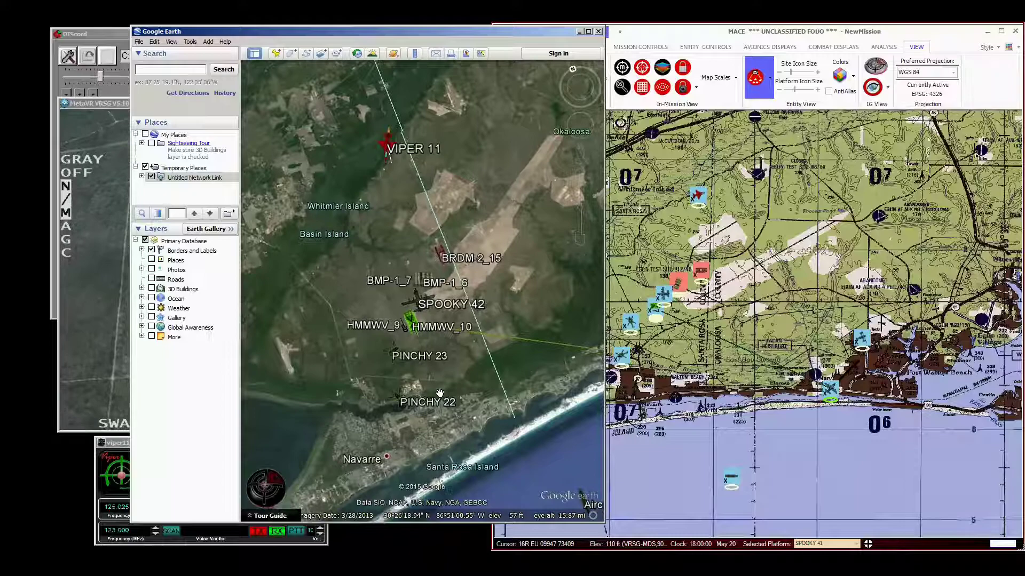
pyautogui.scroll(3, 438, 394)
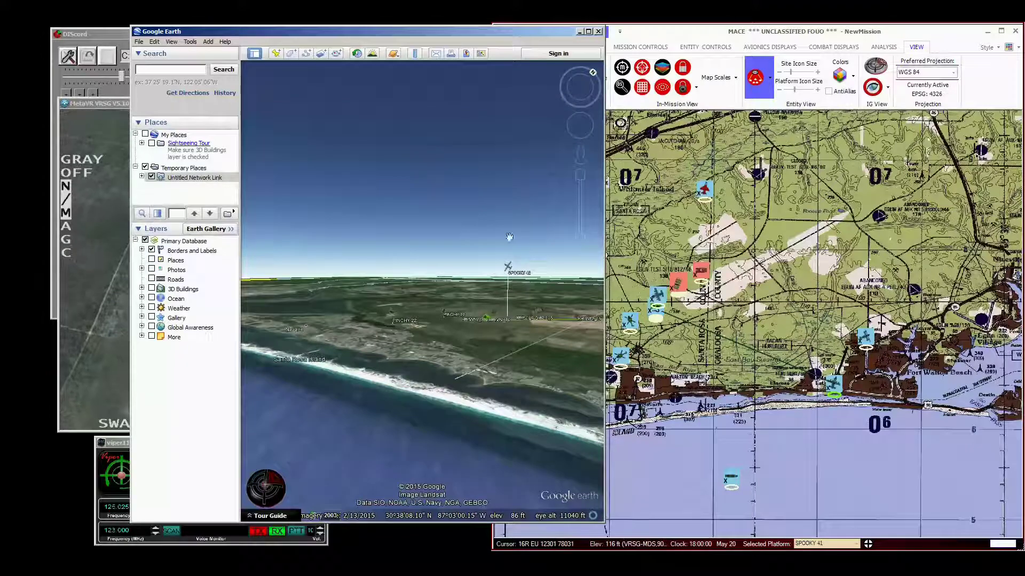
pyautogui.moveTo(430, 38); pyautogui.dragTo(772, 42)
pyautogui.moveTo(756, 343); pyautogui.dragTo(735, 389)
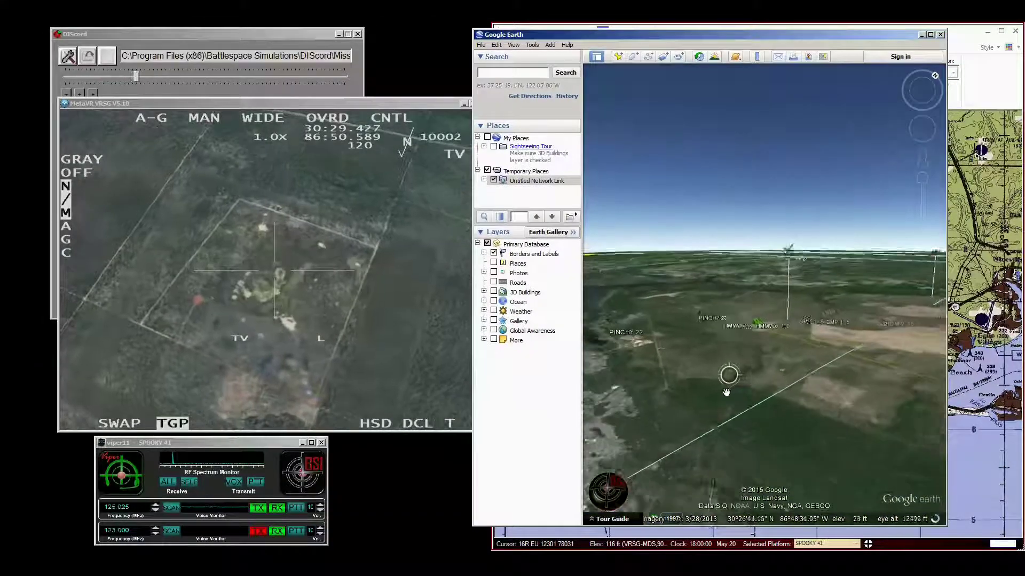